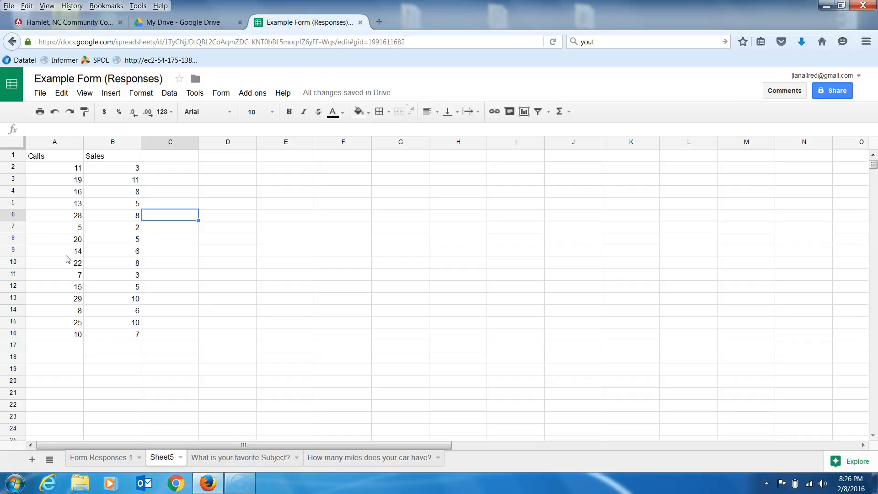
Insert a scatter chart from the Calls and Sales data in A1:B16 and place it beside the data columns
left_click(41, 157)
left_click_drag(41, 157, 121, 339)
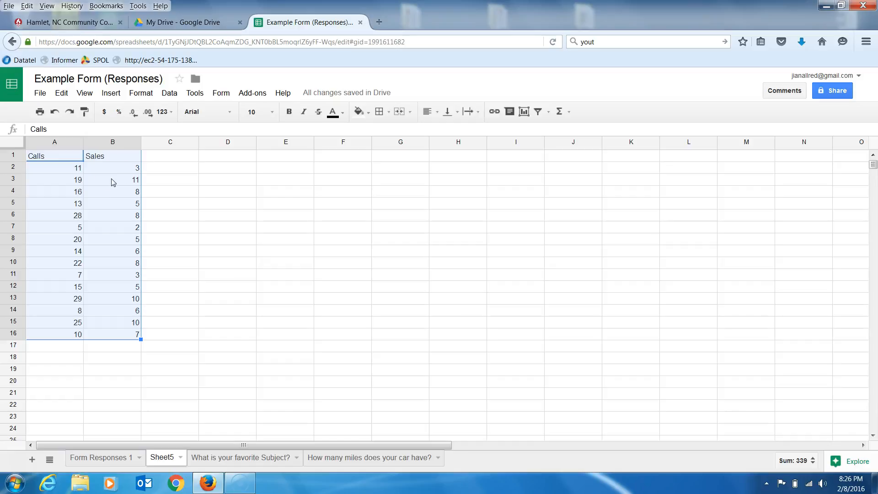
left_click(112, 93)
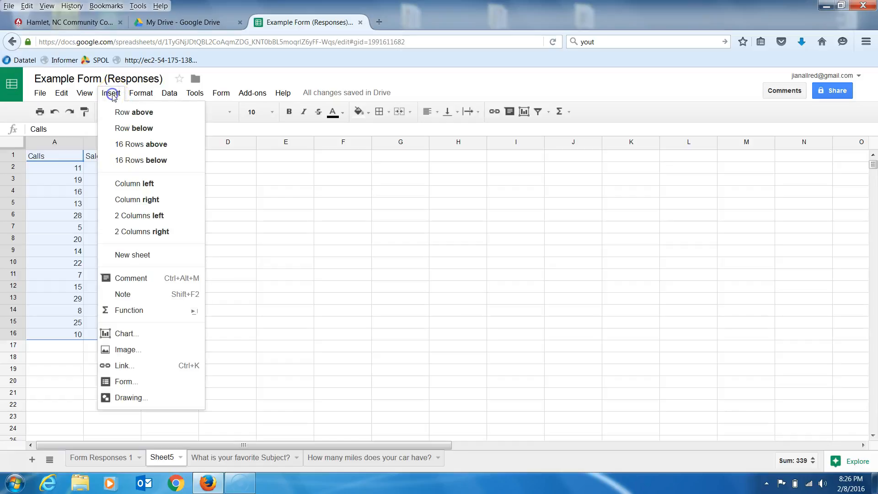
left_click(127, 335)
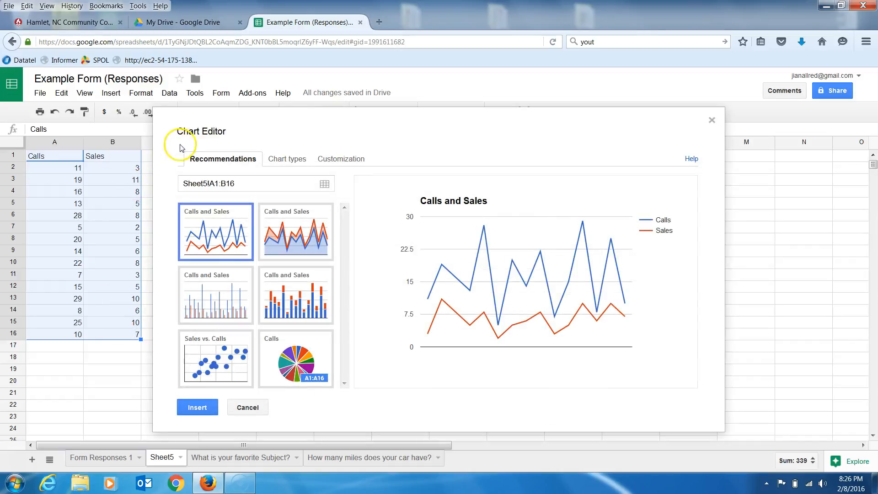
left_click(277, 160)
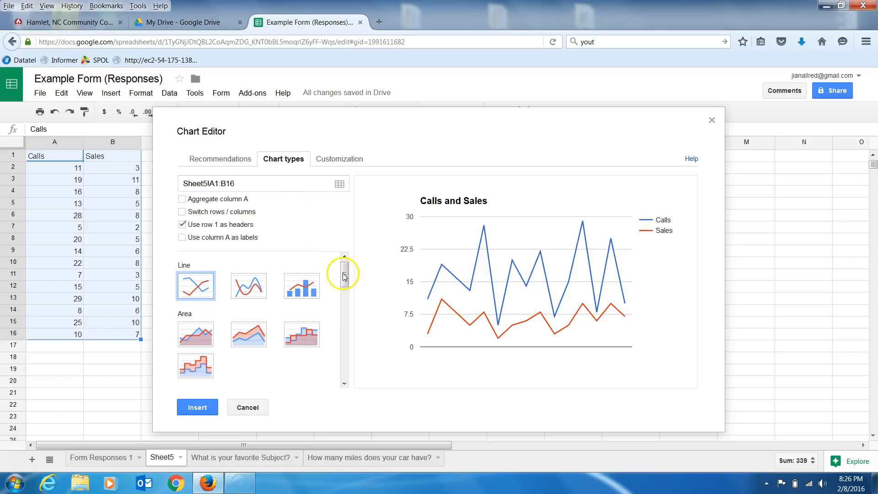
left_click_drag(345, 275, 344, 329)
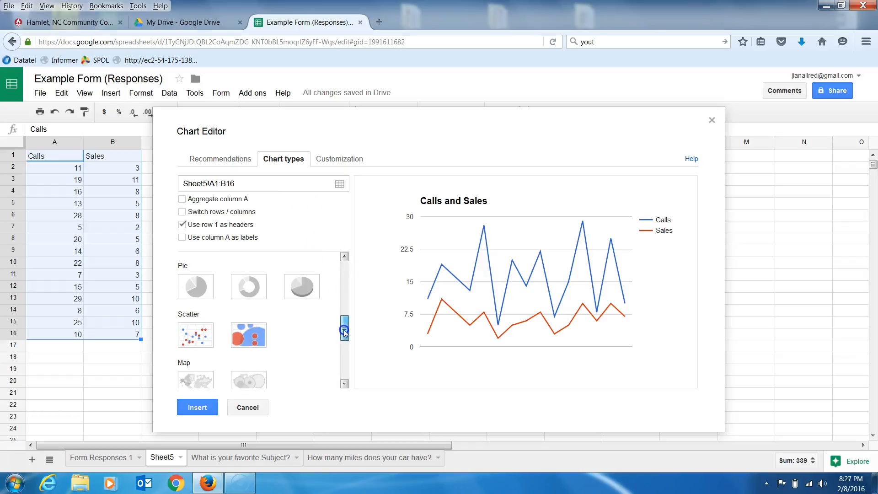
left_click(191, 338)
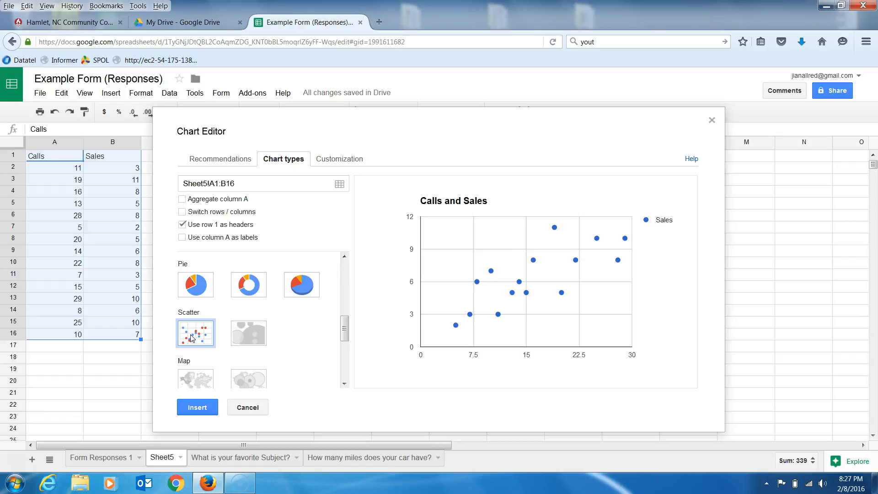
left_click(201, 407)
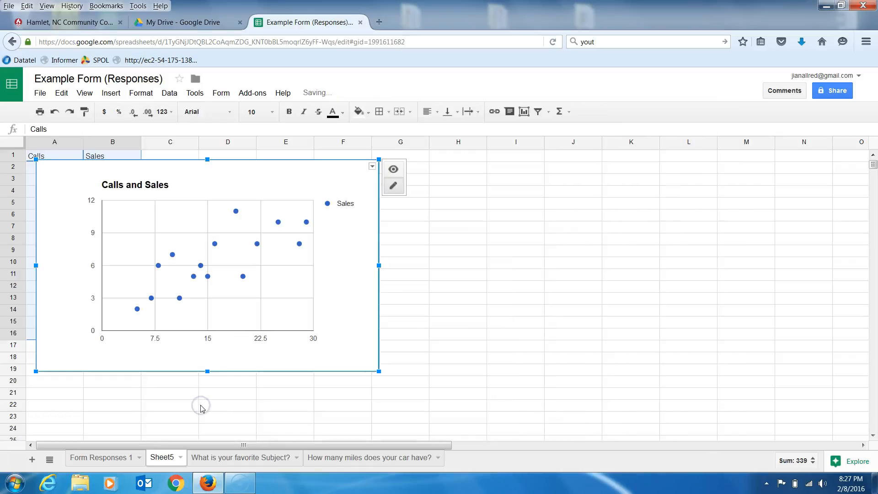
left_click_drag(241, 174, 362, 164)
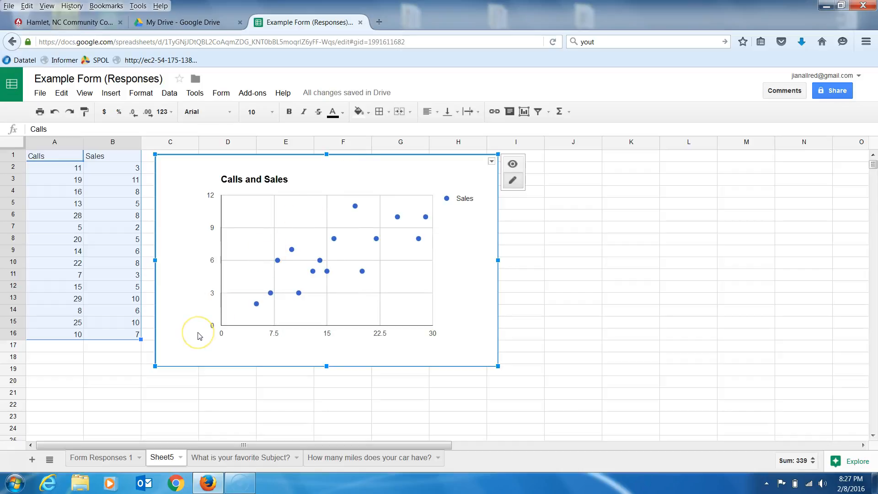
Open the scatter chart's advanced editing options and change the chart title to "Insurance Calls vs Sales"
left_click(244, 310)
left_click(468, 174)
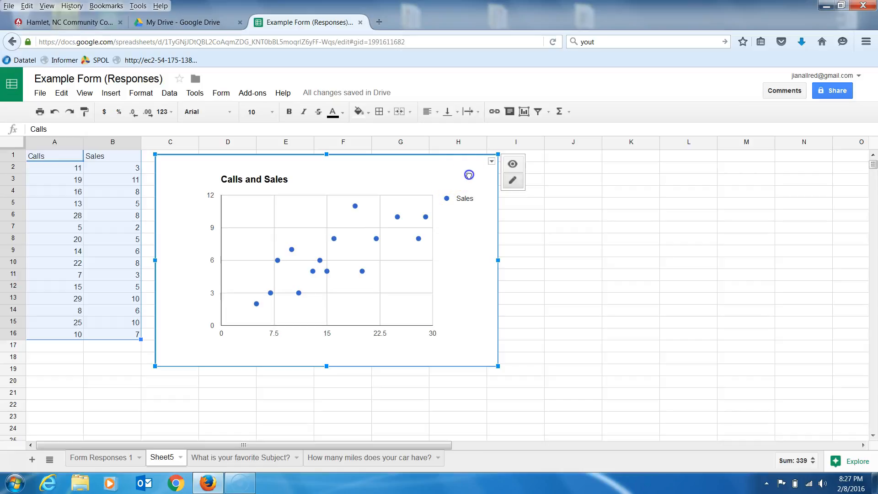
left_click(491, 161)
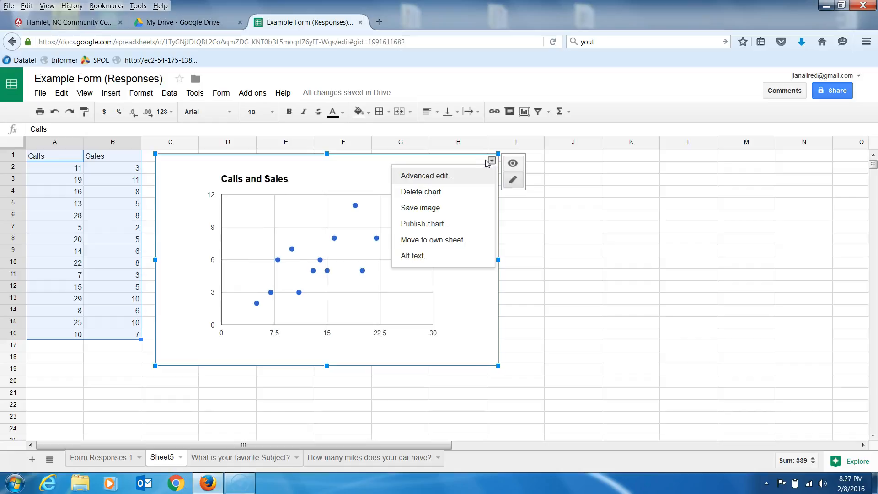
left_click(435, 177)
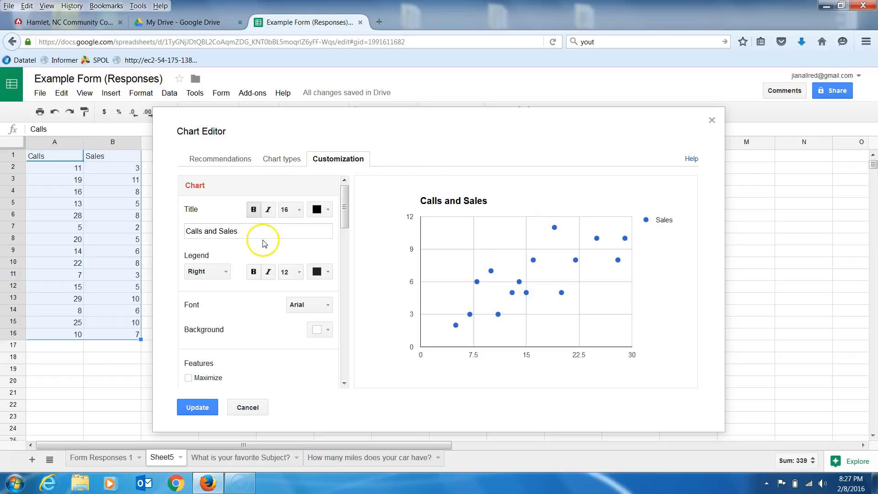
left_click_drag(262, 232, 167, 223)
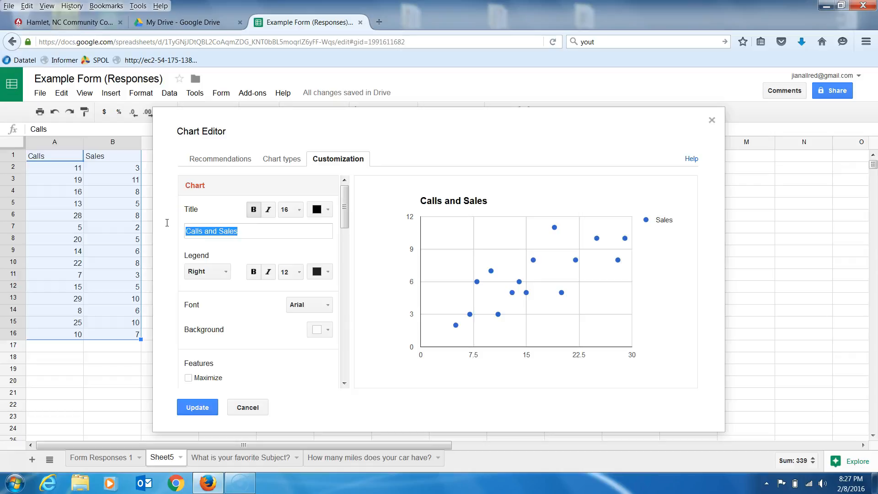
key("BackSpace")
type("Insurance ")
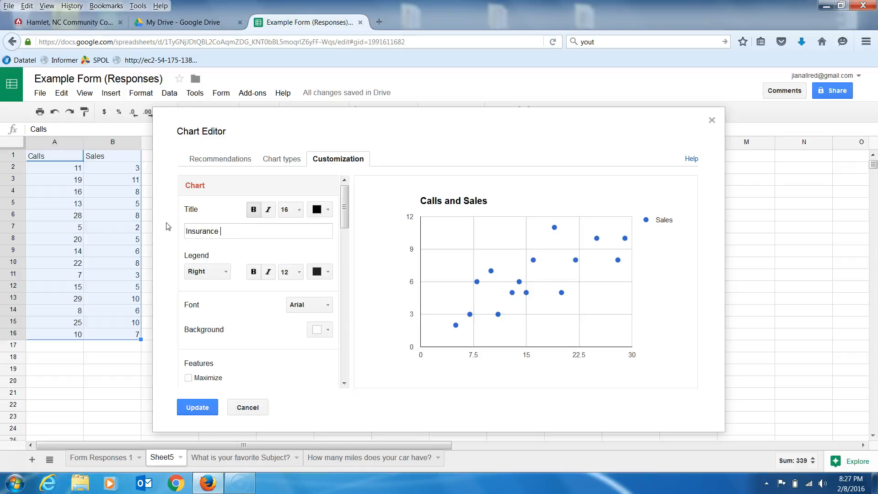
type("Calls vs Sales")
Title the chart's horizontal axis "Calls per Week"
left_click_drag(346, 223, 345, 262)
left_click(311, 281)
type("Calls per Week")
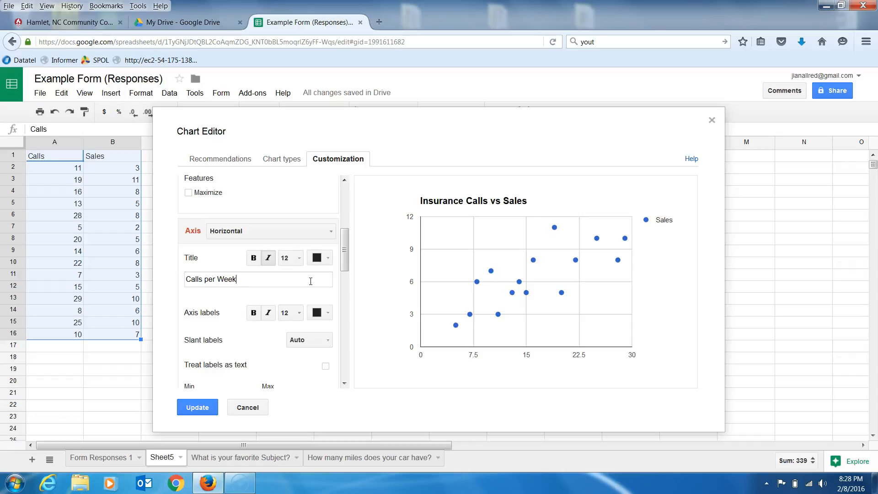
Title the chart's left vertical axis "Sales per Week"
left_click(331, 234)
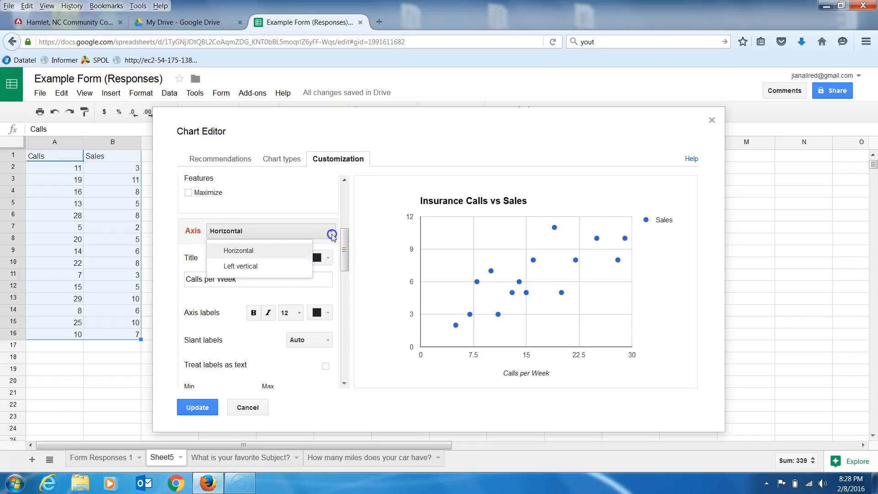
left_click(292, 267)
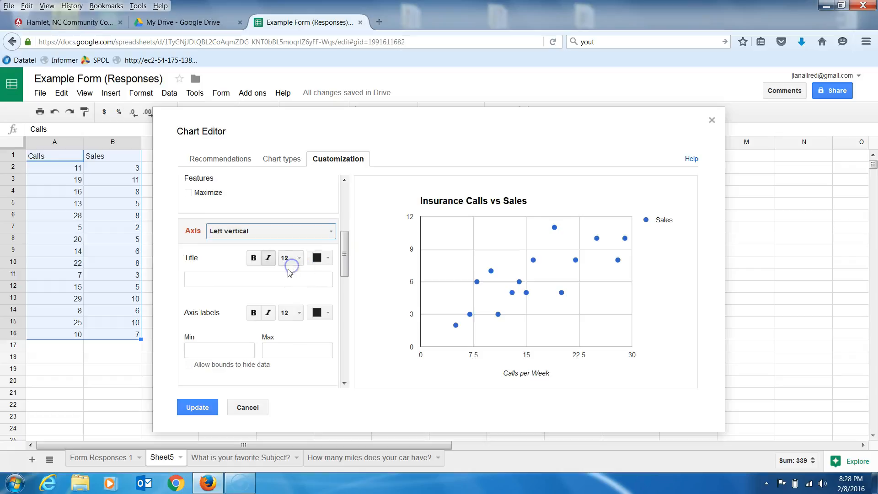
left_click(261, 280)
type("SAles")
key("BackSpace")
key("BackSpace")
key("BackSpace")
type("ales ")
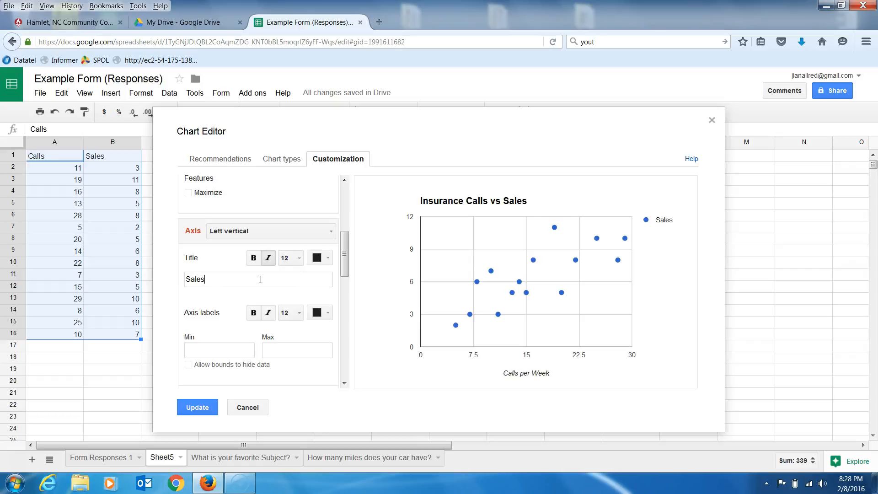
type("per Week")
Add a linear trendline to the Sales series and set its label to use the equation
left_click(345, 246)
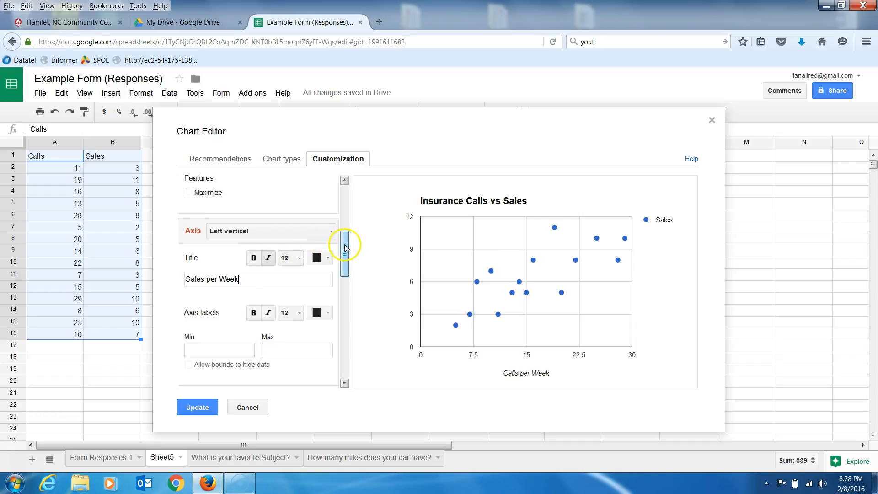
left_click_drag(344, 246, 342, 410)
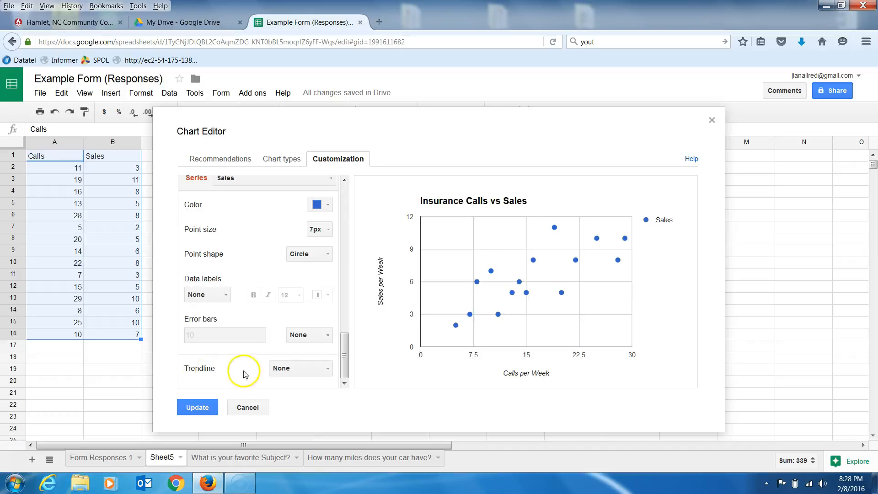
left_click(328, 369)
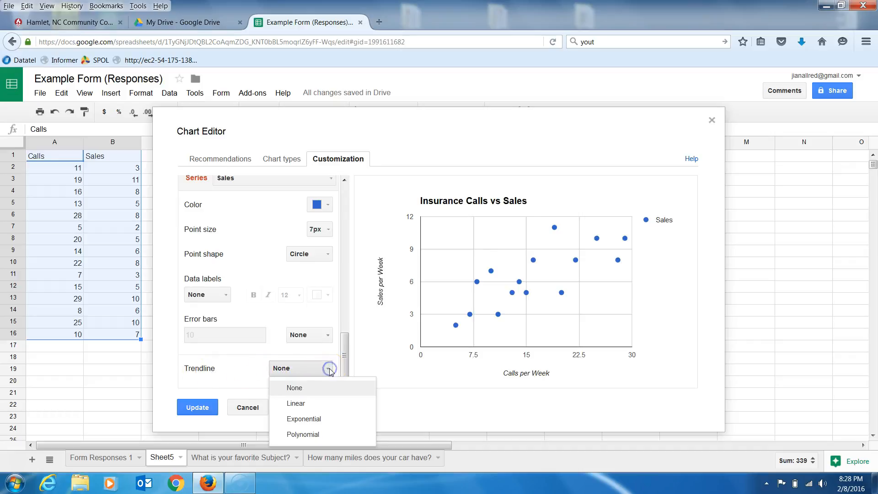
left_click(298, 404)
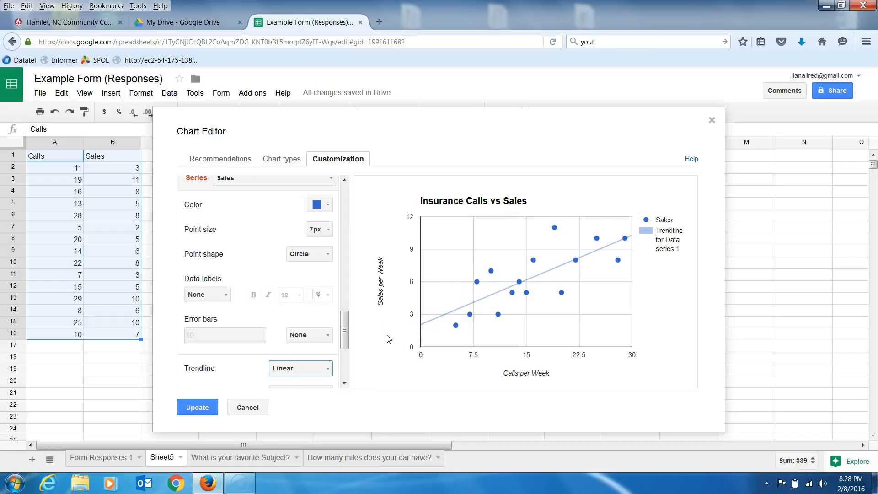
left_click_drag(344, 332, 344, 368)
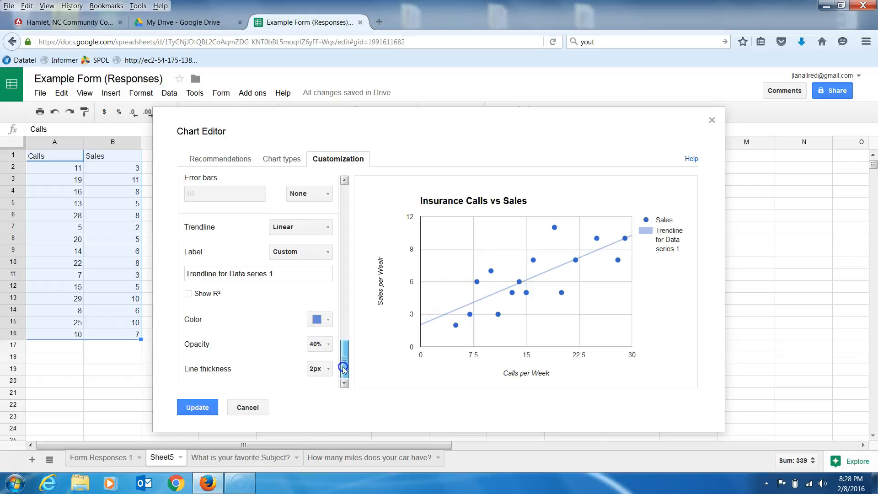
left_click(328, 252)
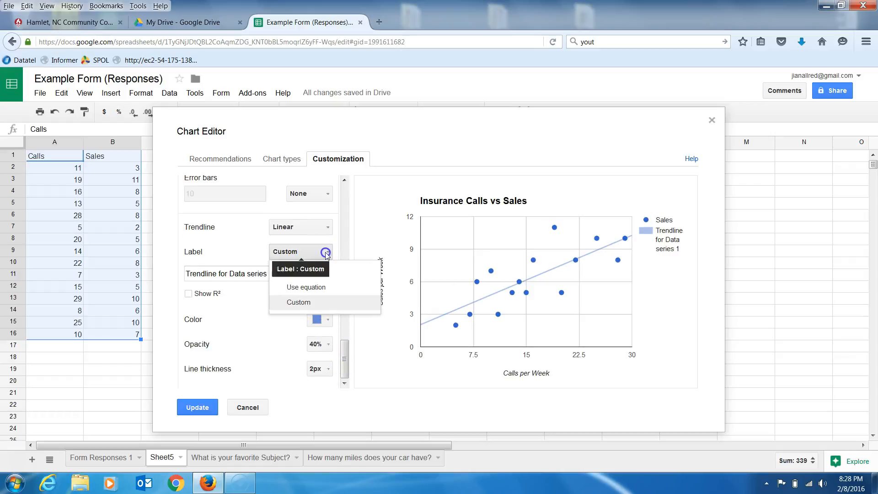
left_click(315, 286)
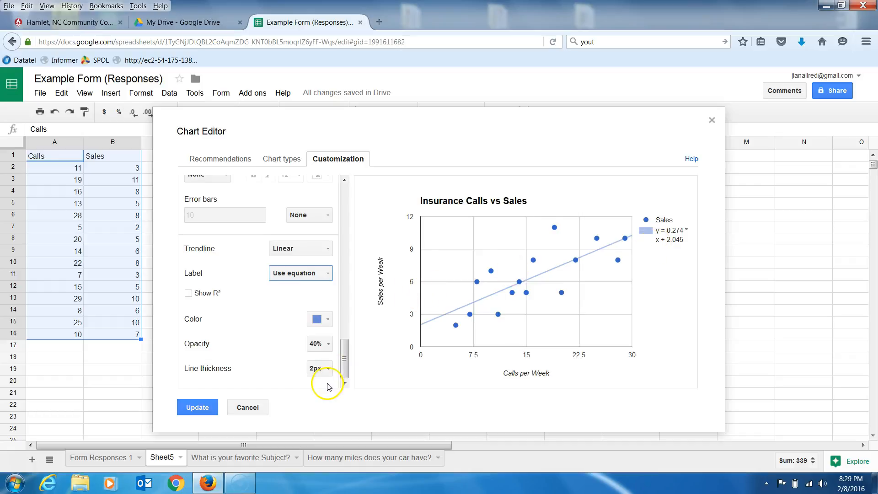
Set the chart's legend position to Bottom
left_click(347, 363)
left_click_drag(347, 362, 346, 242)
left_click_drag(343, 211, 343, 183)
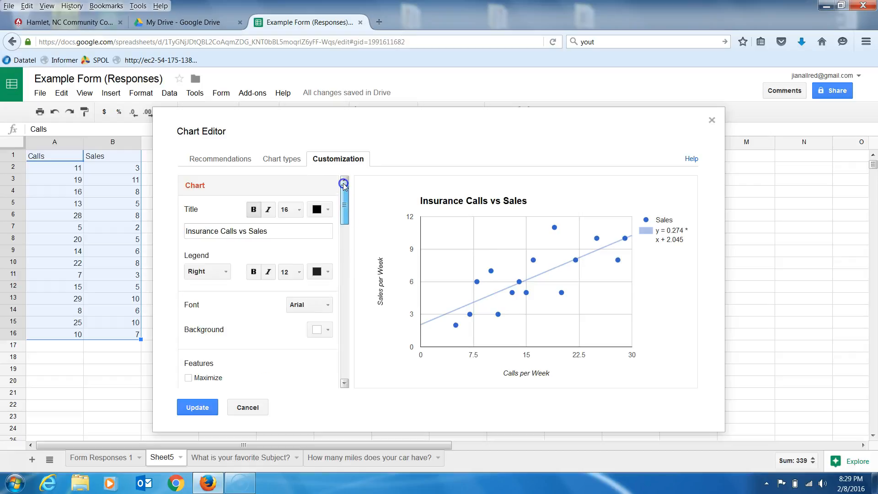
left_click(224, 271)
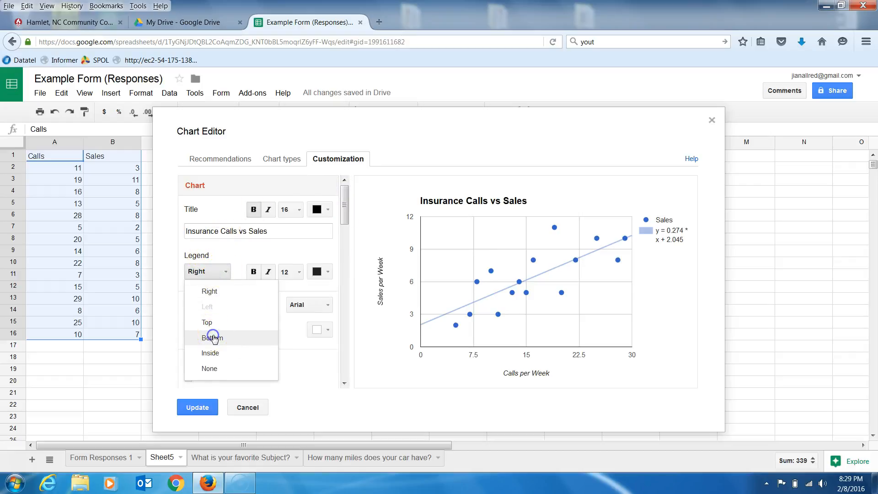
left_click(214, 338)
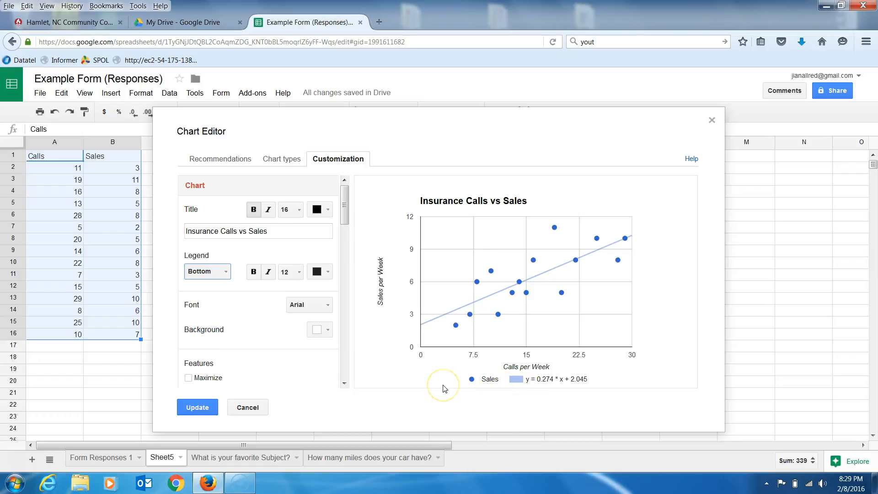